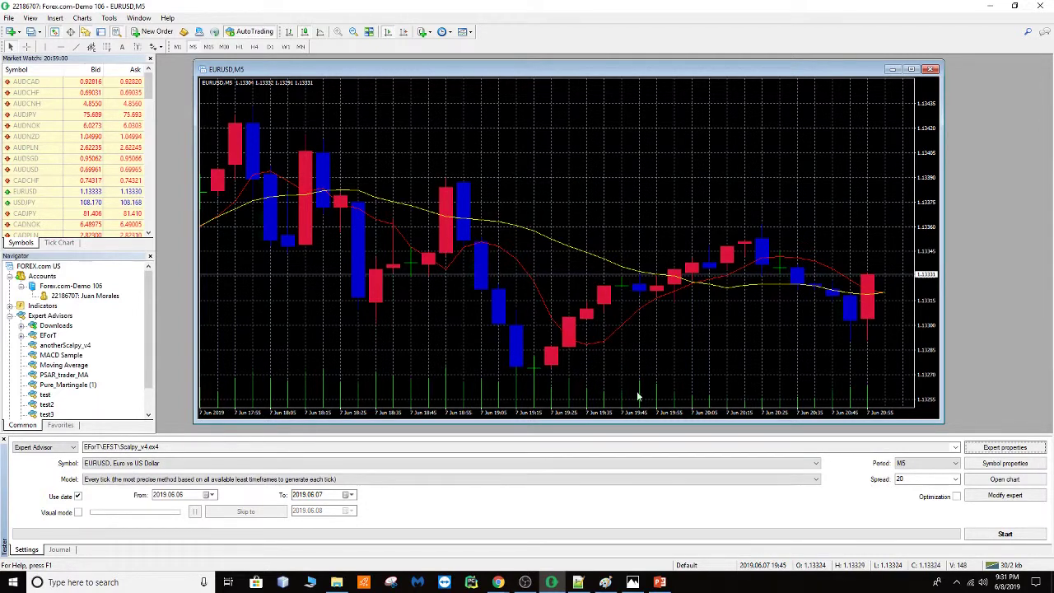
Open the Scalpy_v4 expert properties, and view the risk-reward ratio example image in Photos.
left_click(707, 503)
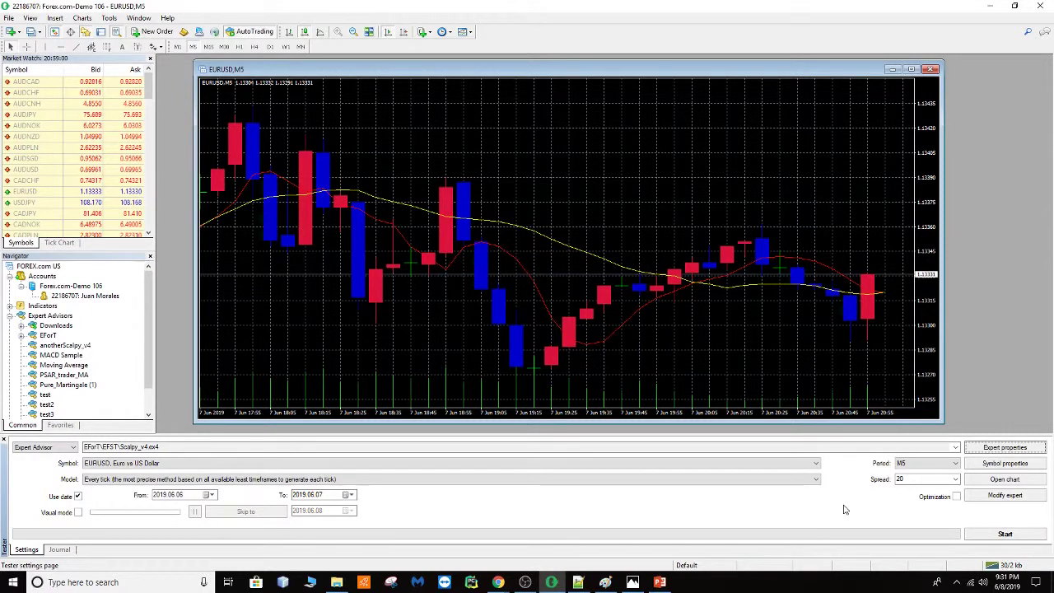
left_click(1005, 448)
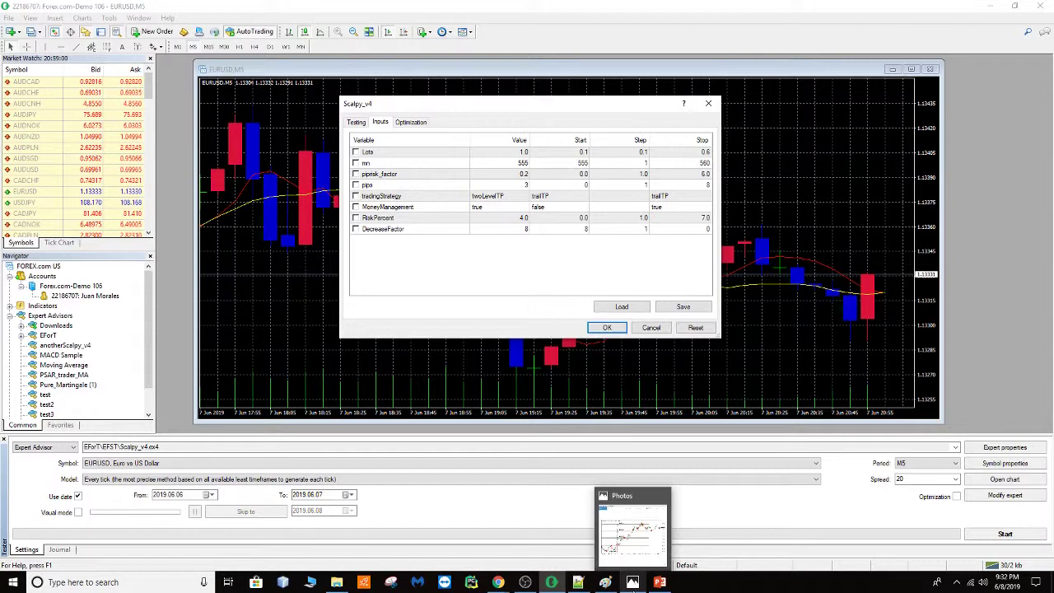
left_click(633, 582)
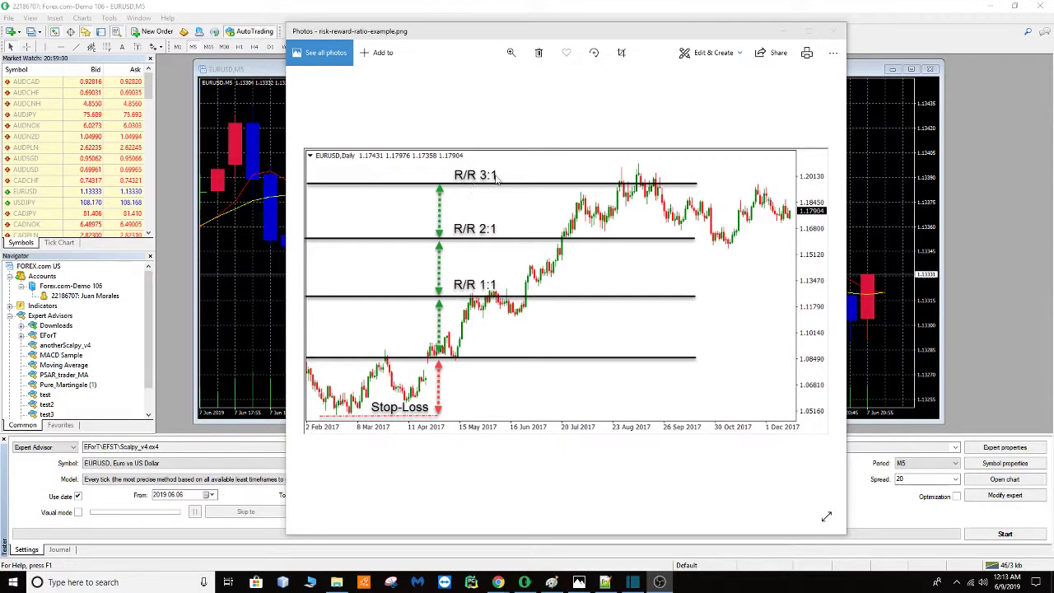
left_click(784, 32)
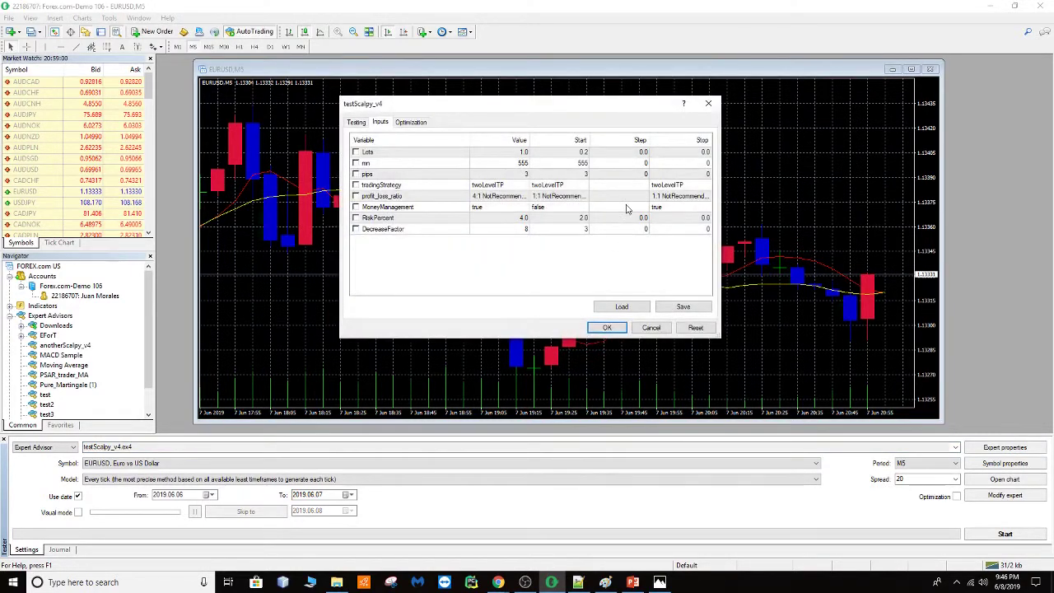
Choose 4:1 NotRecommended as the profit_loss_ratio value in the testScalpy_v4 inputs.
left_click(511, 197)
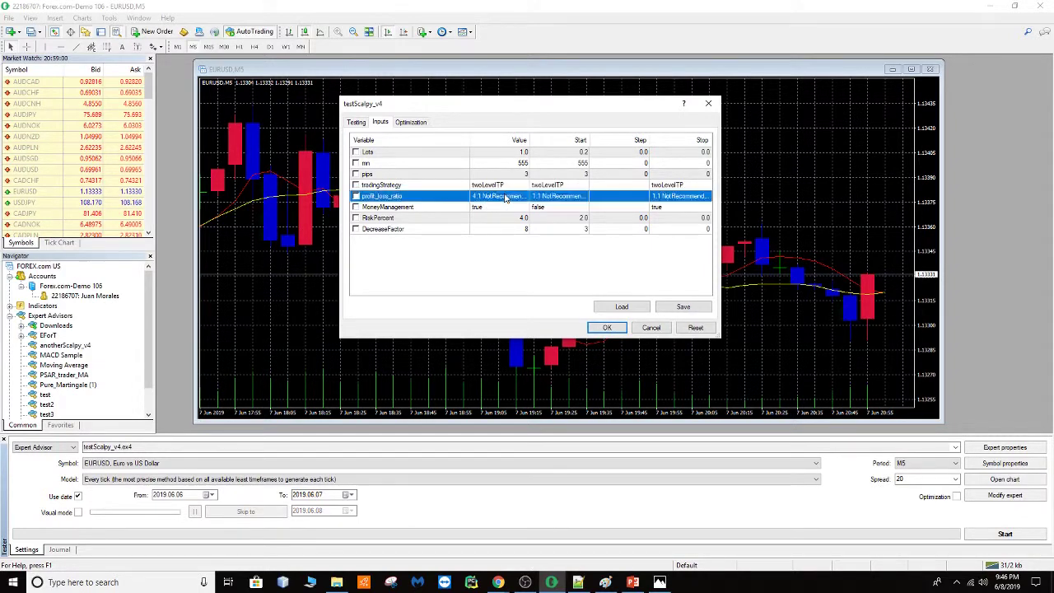
left_click(521, 198)
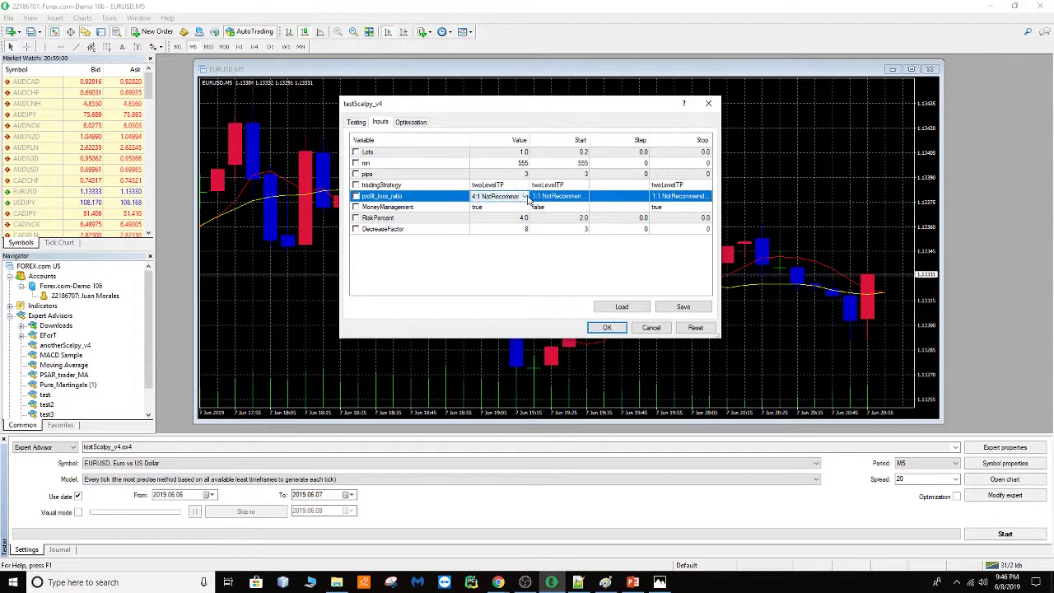
left_click(524, 197)
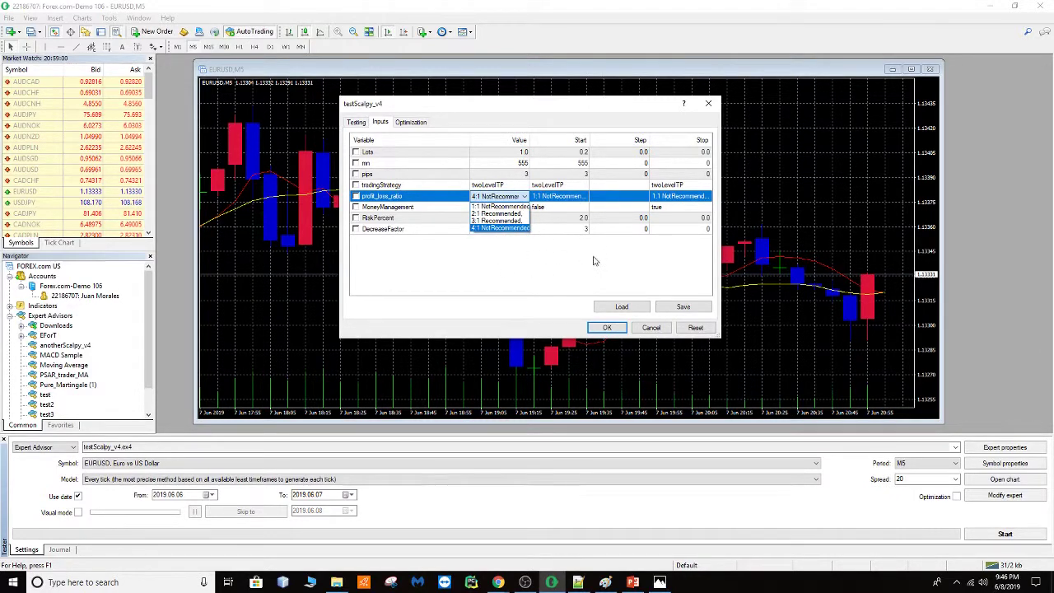
left_click(494, 228)
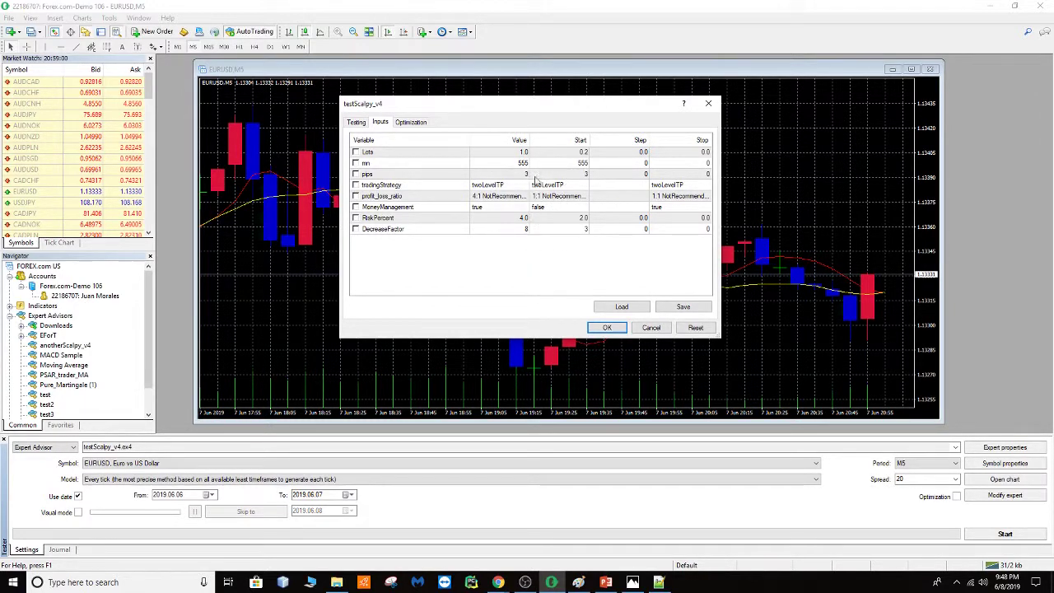
Review the available profit_loss_ratio options, and close the list without choosing one.
left_click(525, 200)
left_click(525, 200)
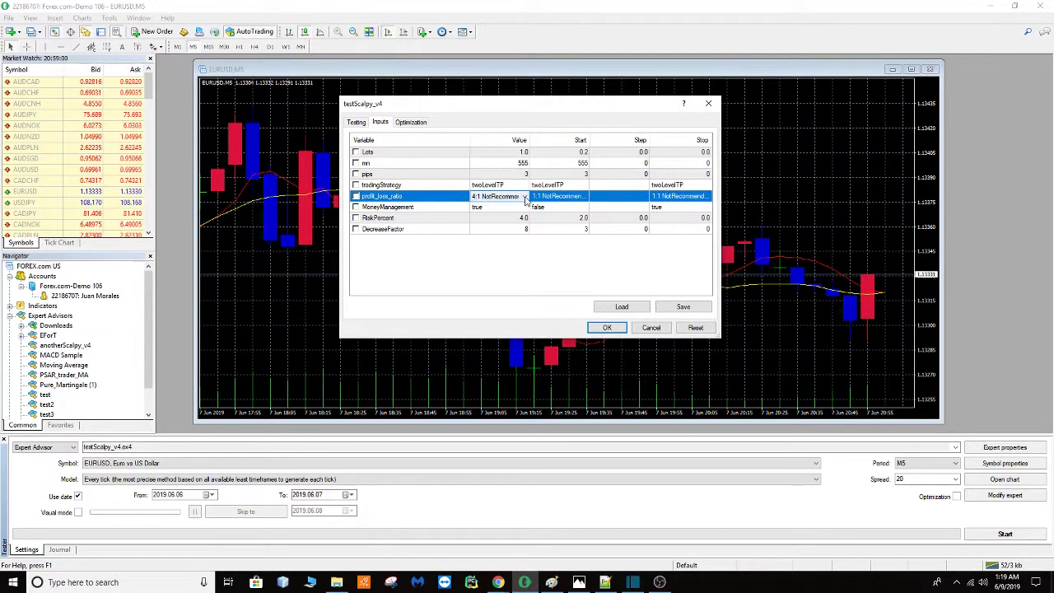
left_click(525, 197)
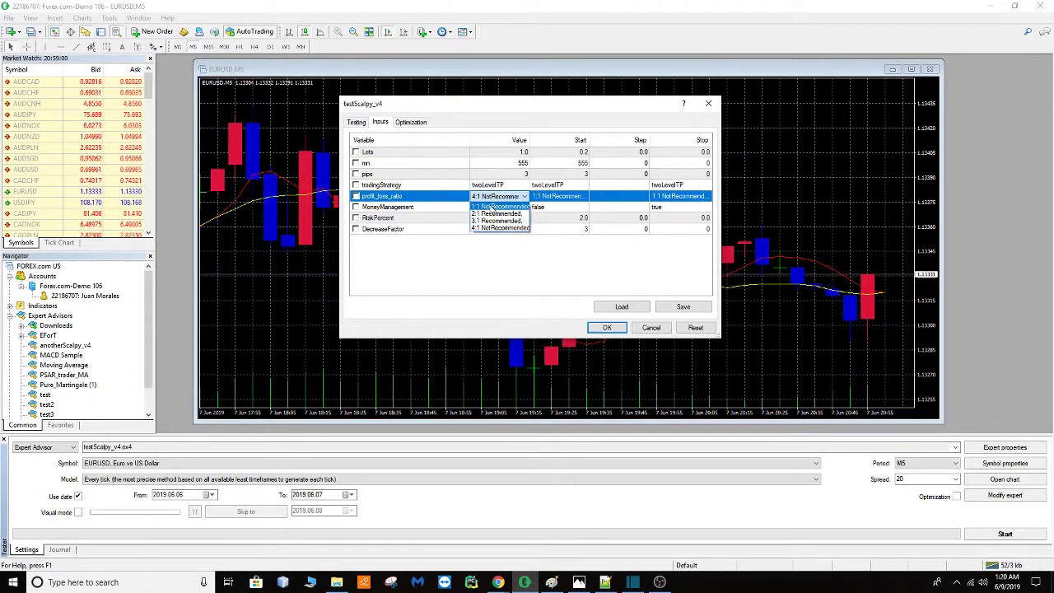
left_click(540, 256)
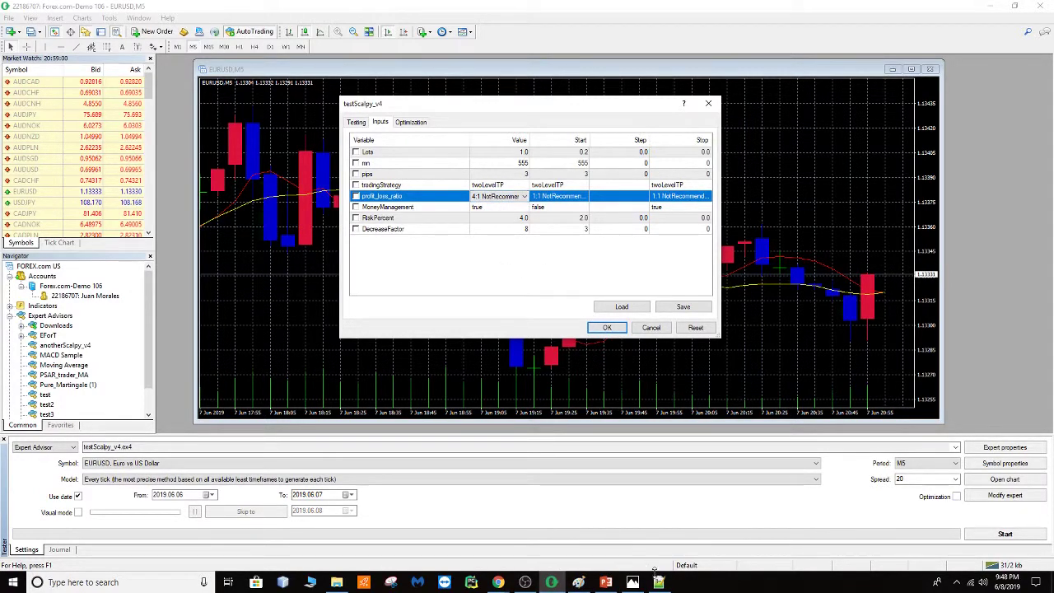
Switch to testScalpy_v4.mq4 in Notepad++ and examine the ratioVal enum and the profit_loss_ratio declaration, highlighting the enum block.
left_click(659, 582)
scroll(568, 206, "up", 7)
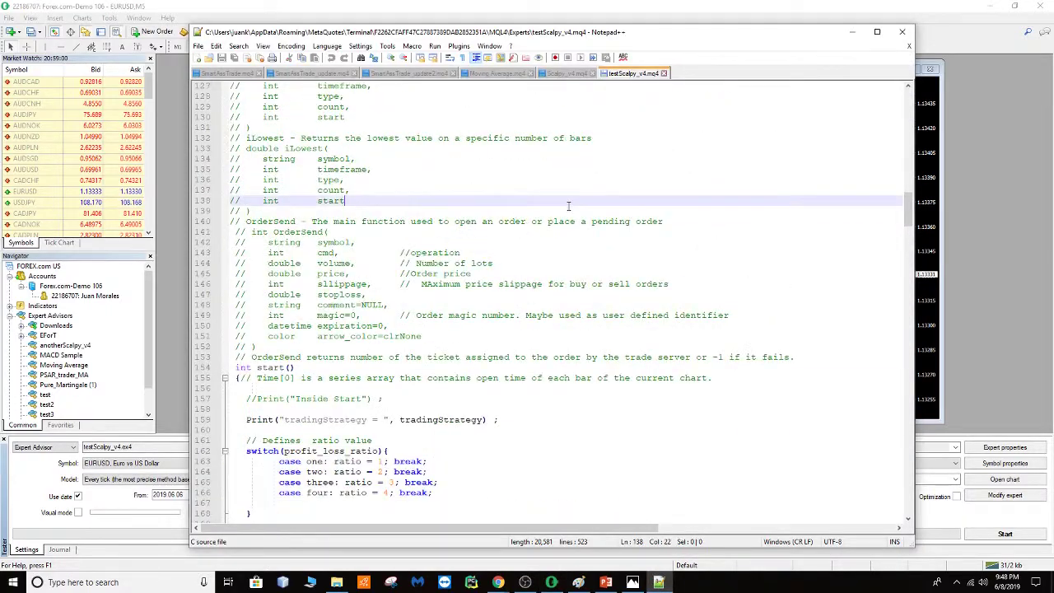
scroll(568, 205, "up", 20)
scroll(568, 209, "down", 19)
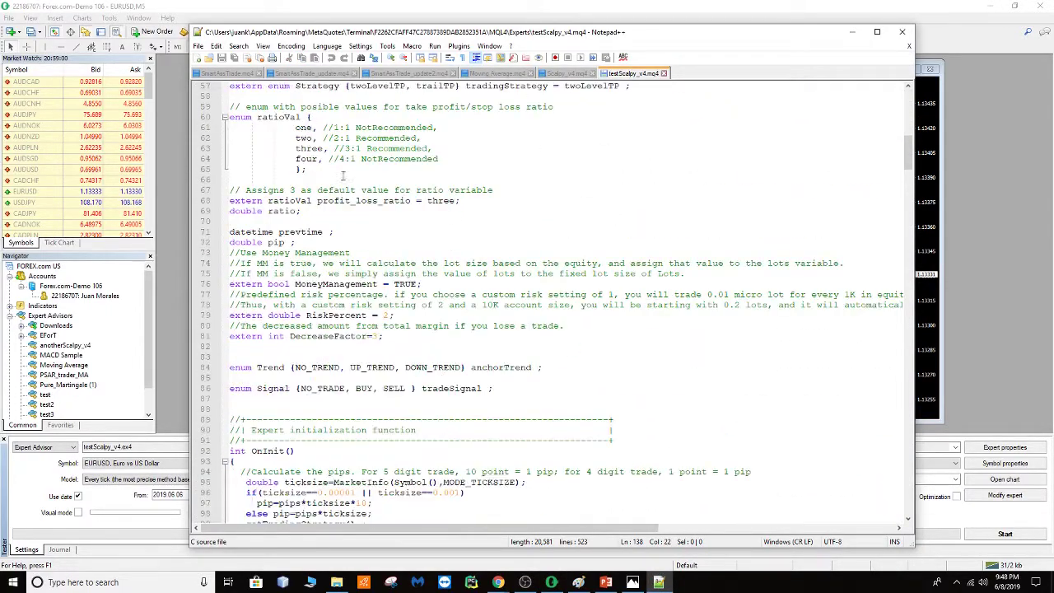
scroll(343, 175, "up", 5)
scroll(321, 309, "down", 3)
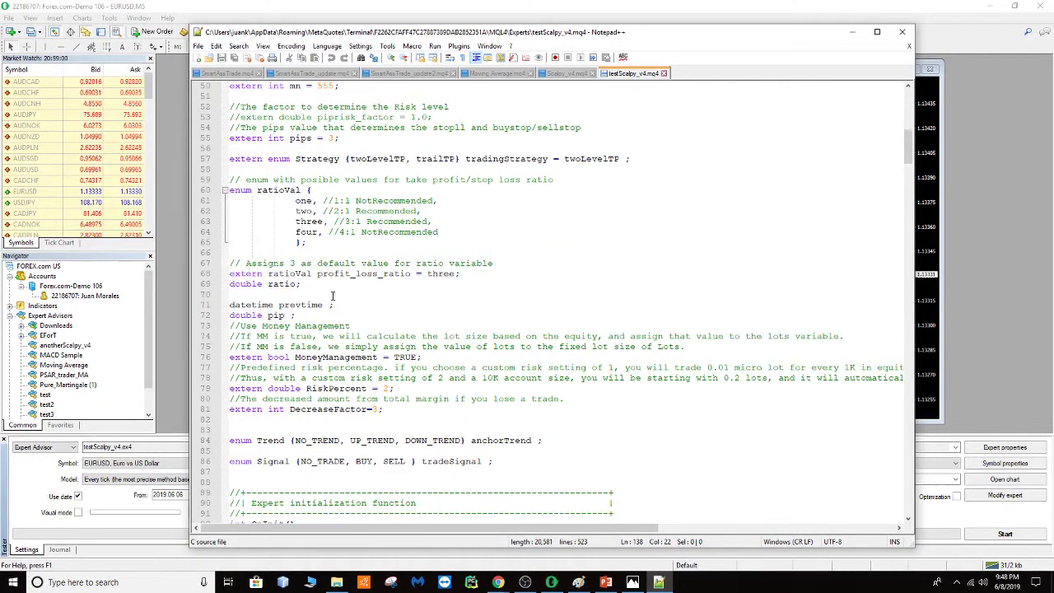
left_click_drag(303, 245, 233, 192)
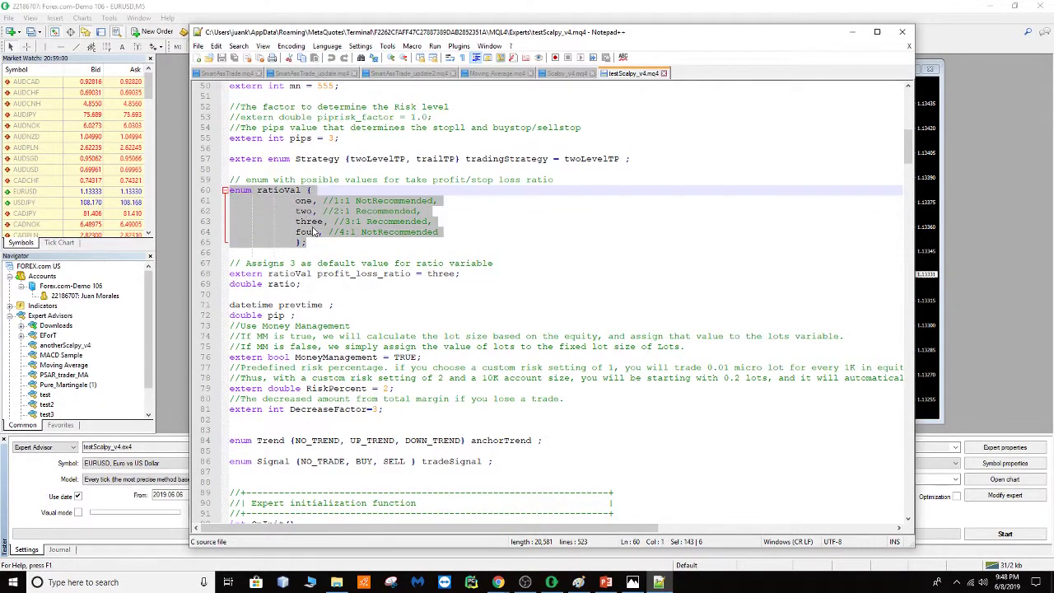
scroll(438, 237, "down", 2)
left_click(591, 211)
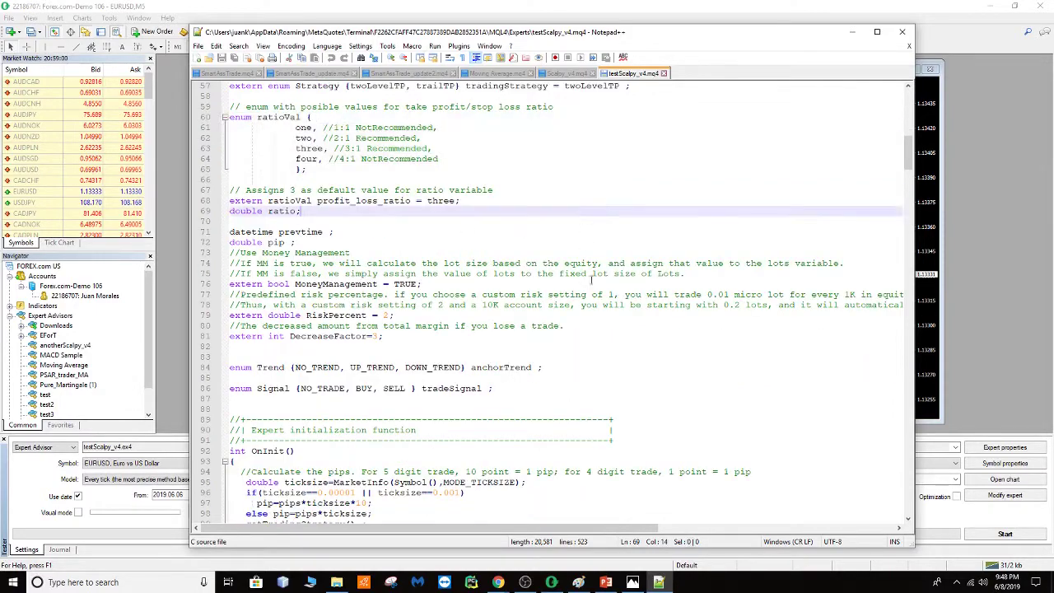
Examine the switch(profit_loss_ratio) block in the start() function, highlighting its lines, and minimize the code editor.
scroll(593, 311, "down", 20)
scroll(593, 312, "down", 6)
scroll(593, 311, "up", 5)
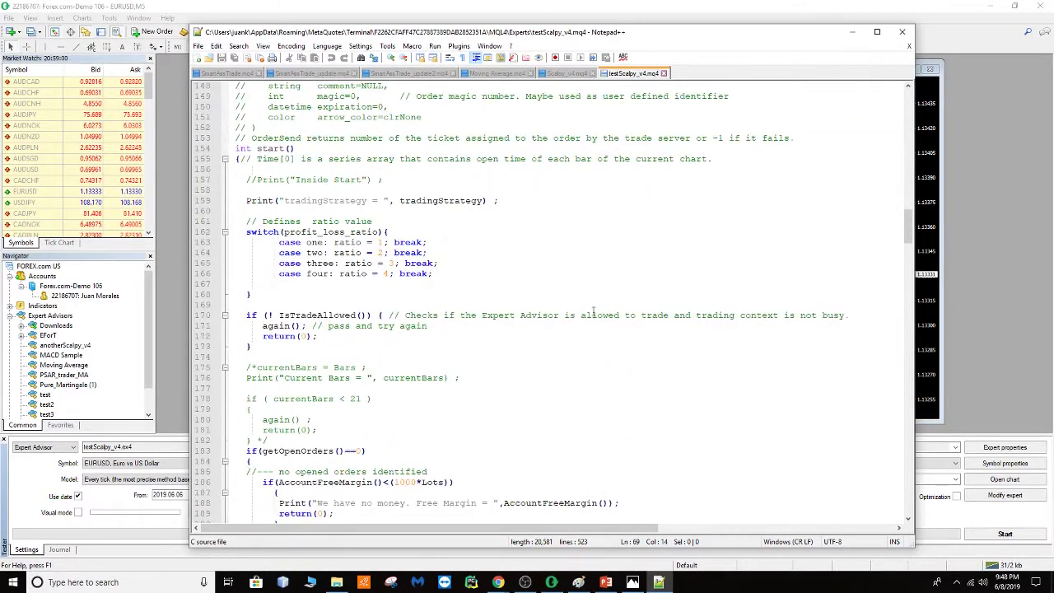
scroll(593, 311, "down", 7)
scroll(411, 346, "up", 9)
left_click(240, 242)
left_click_drag(253, 366, 247, 305)
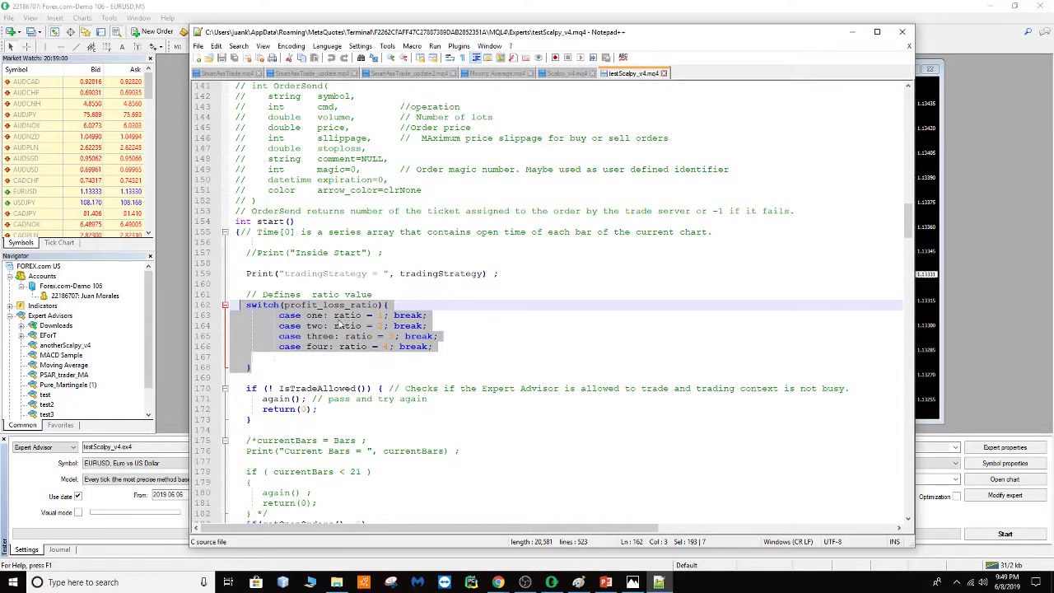
left_click(517, 356)
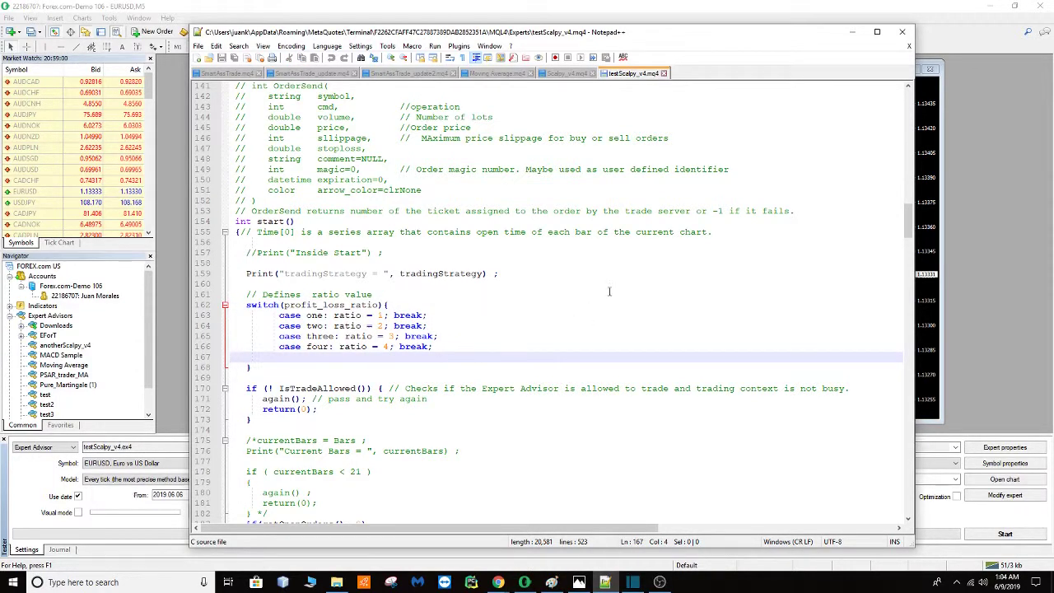
left_click(853, 33)
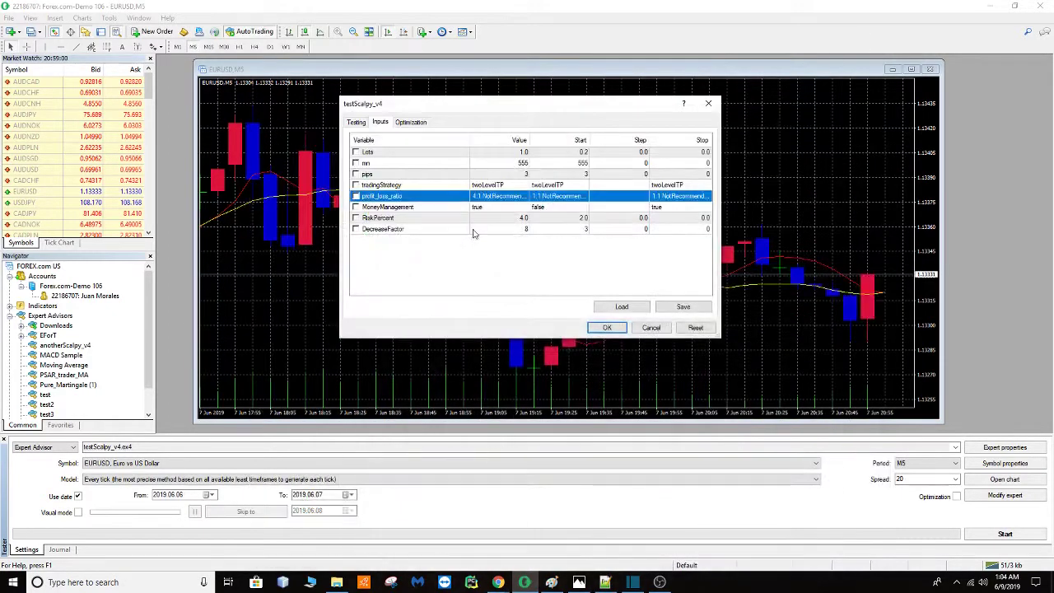
Open the value choices for profit_loss_ratio in the expert inputs again.
left_click(524, 198)
left_click(524, 197)
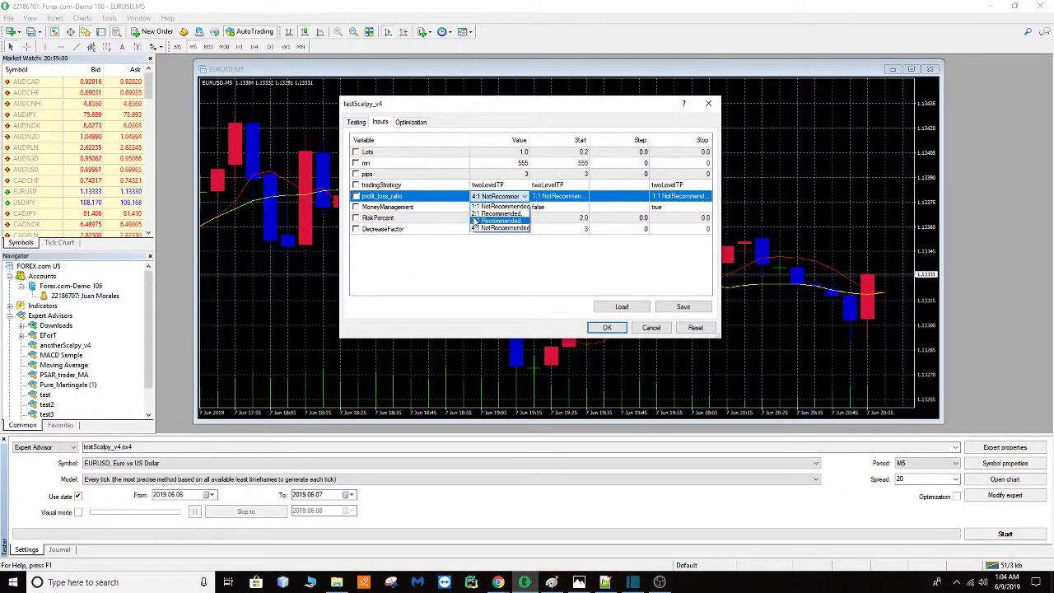